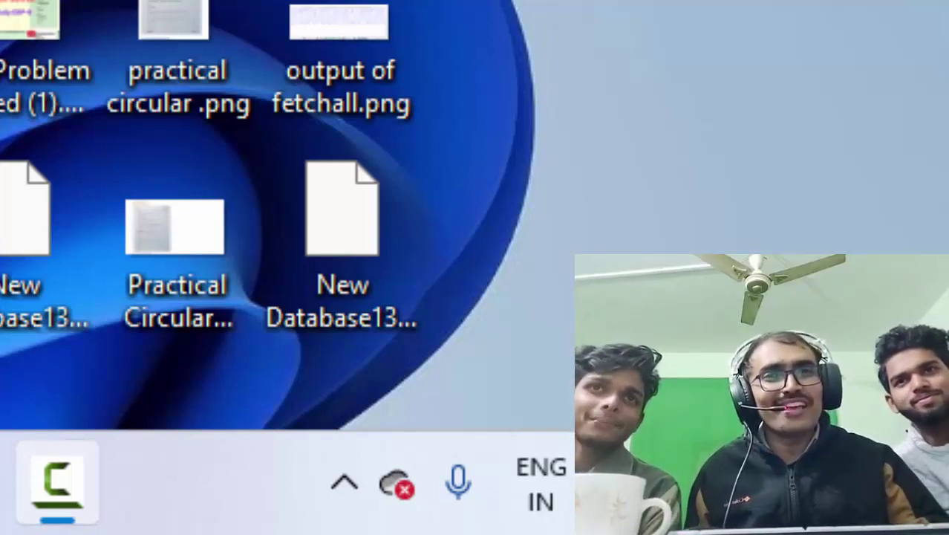
# Minimize the screen recorder window to reveal the desktop.
pyautogui.click(57, 483)
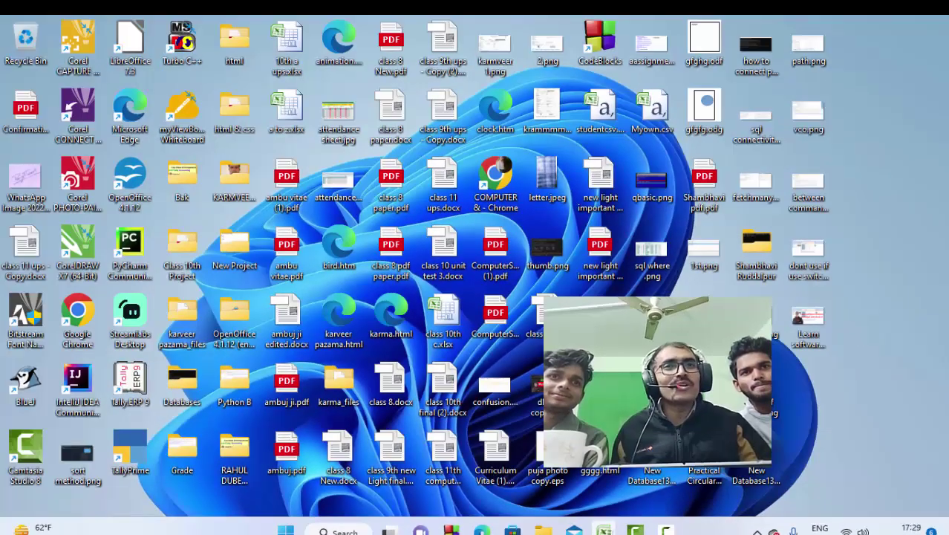
# Bring up the Book2 workbook and give header row A1:D1 a tan fill.
pyautogui.moveTo(603, 529)
pyautogui.click(645, 477)
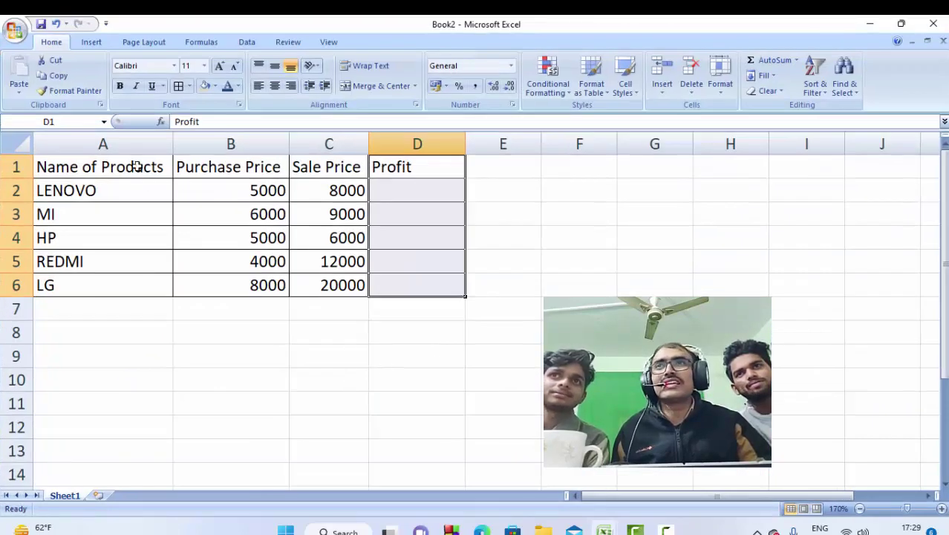
pyautogui.moveTo(134, 165); pyautogui.dragTo(394, 166)
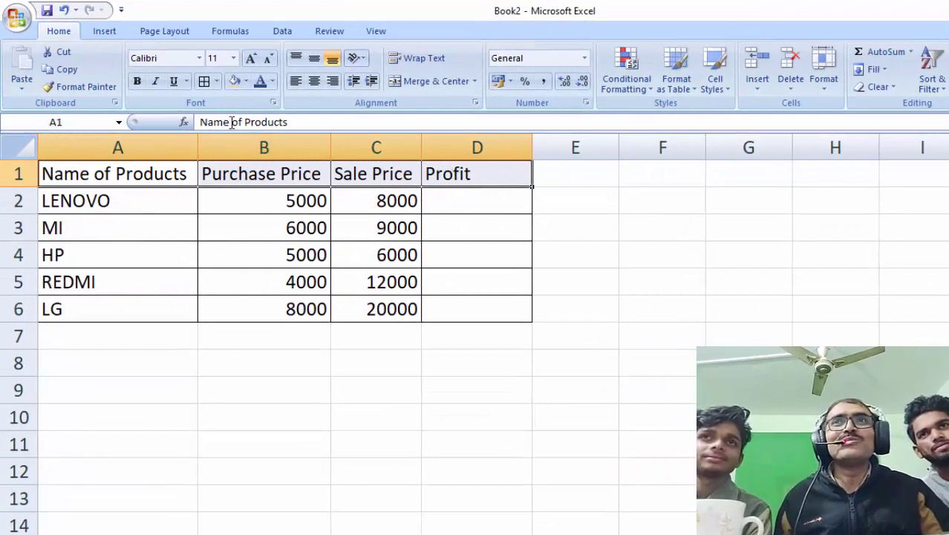
pyautogui.click(234, 81)
pyautogui.click(587, 282)
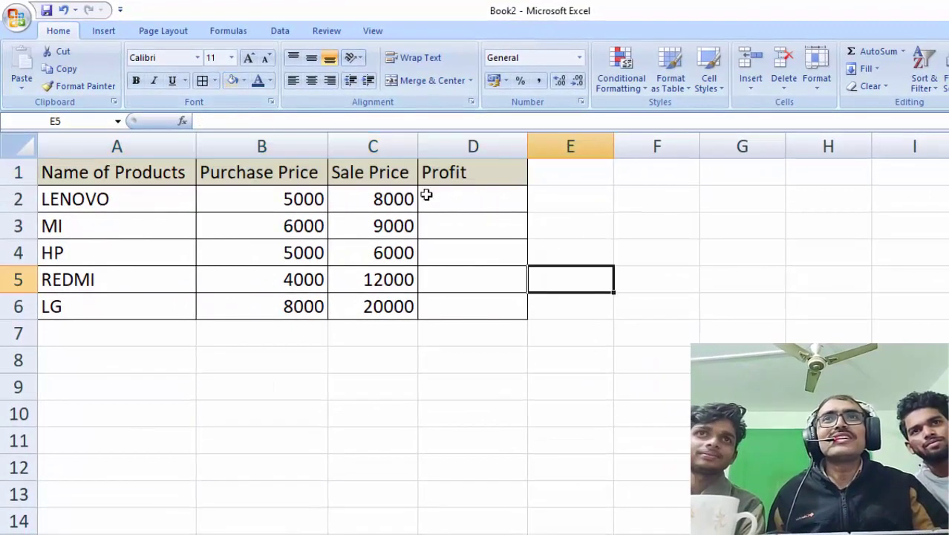
# Fill cell B2, LENOVO's 5000 purchase price, with yellow.
pyautogui.click(245, 198)
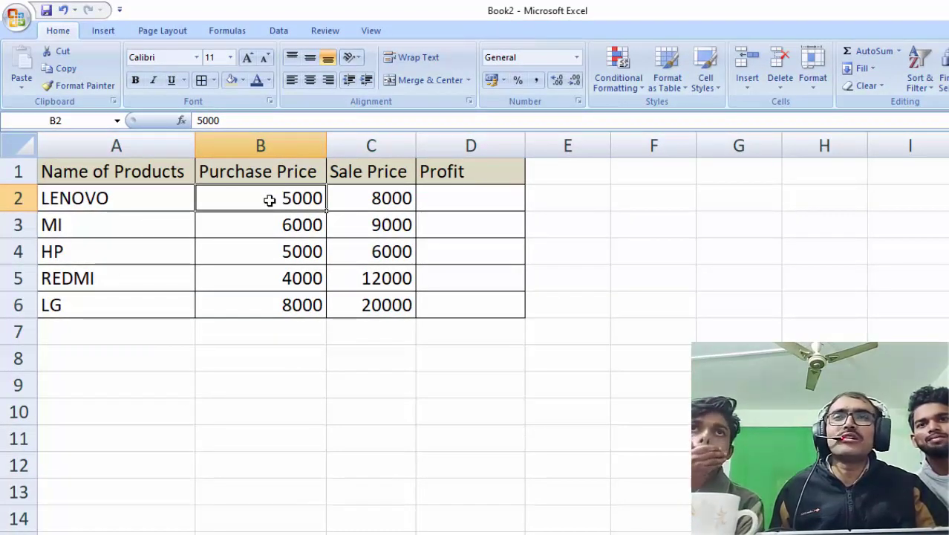
pyautogui.click(242, 80)
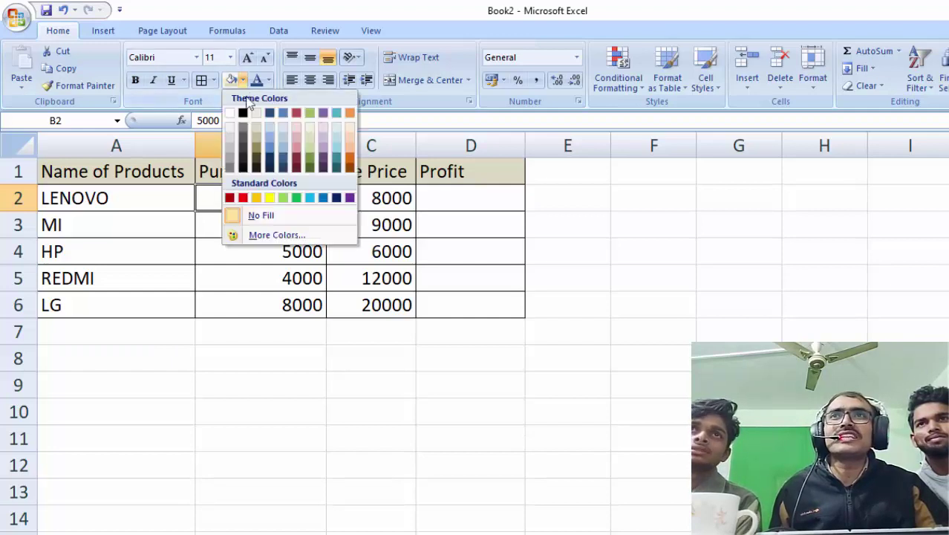
pyautogui.click(270, 198)
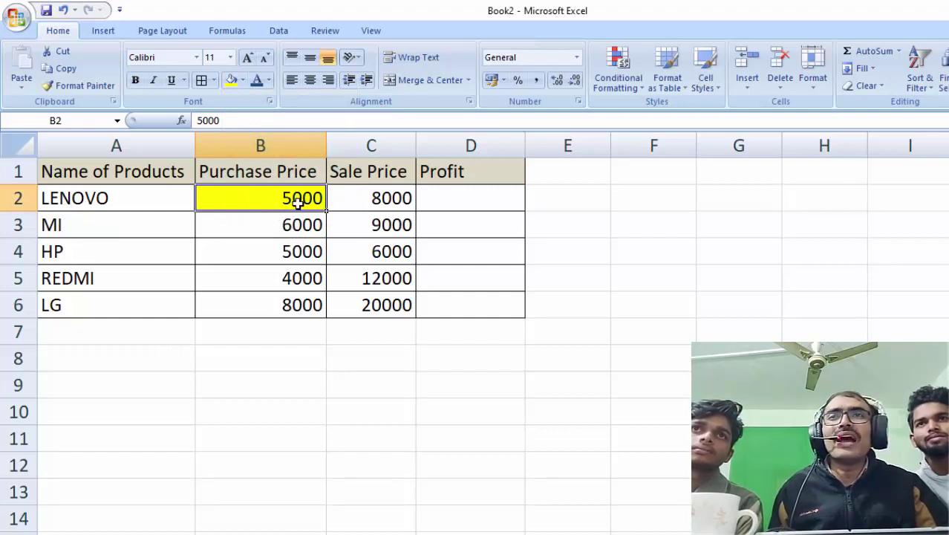
# Format purchase prices B2:B6 as ₹ Currency with two decimals and red negatives.
pyautogui.moveTo(297, 202); pyautogui.dragTo(293, 303)
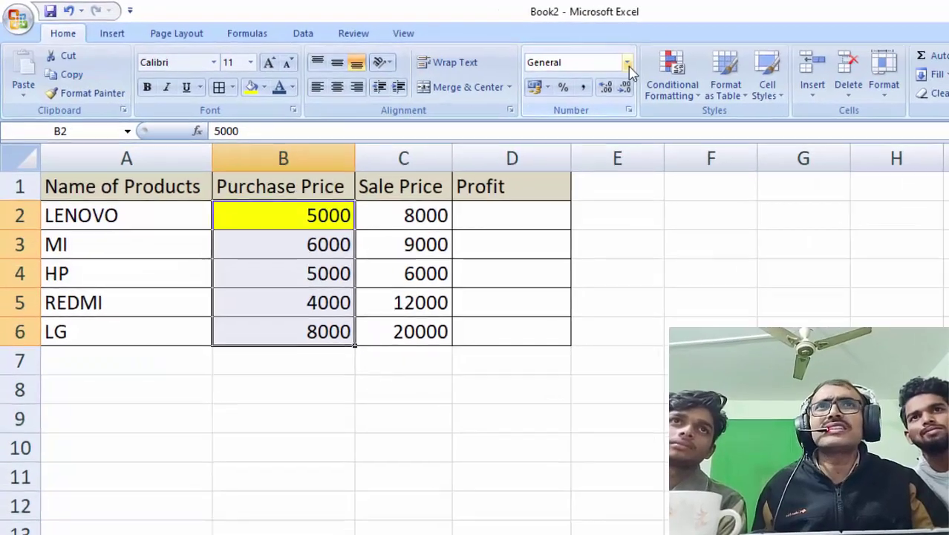
pyautogui.click(576, 57)
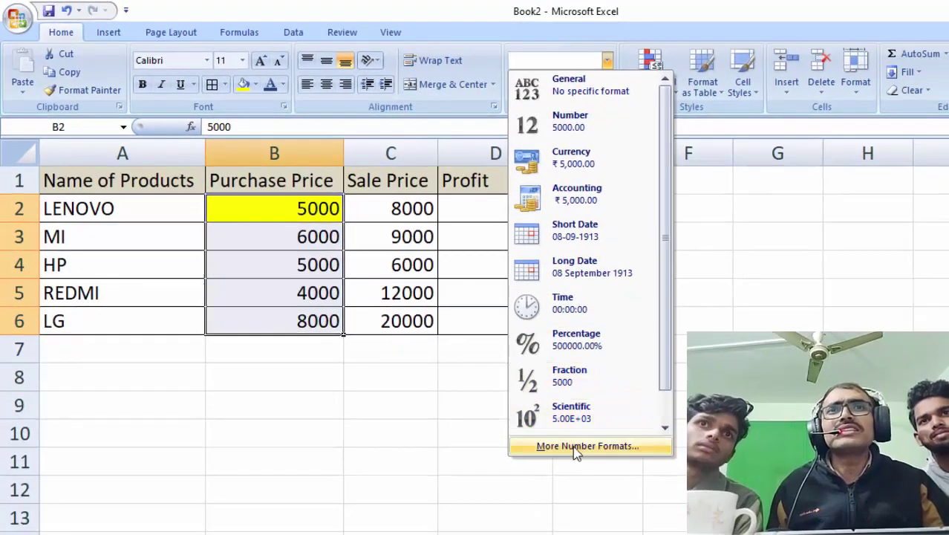
pyautogui.click(573, 451)
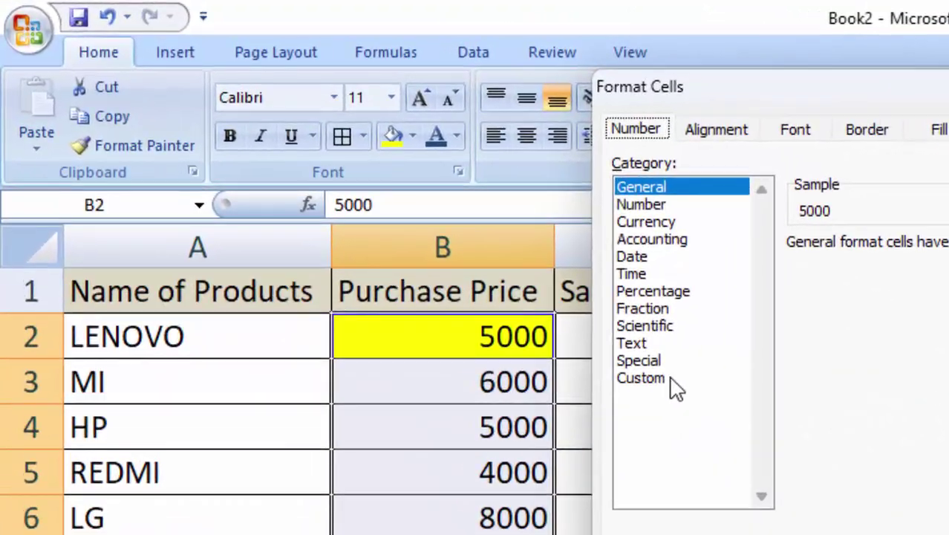
pyautogui.click(645, 221)
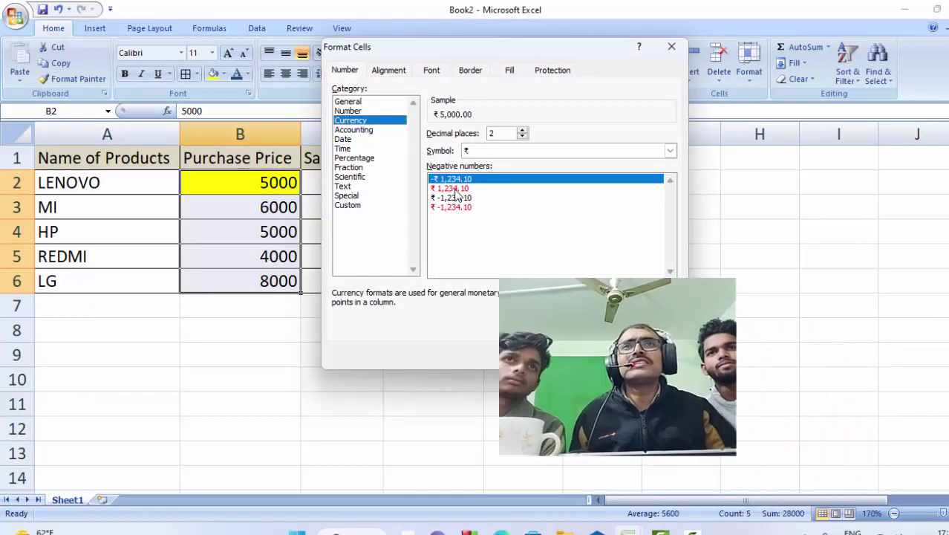
pyautogui.click(454, 187)
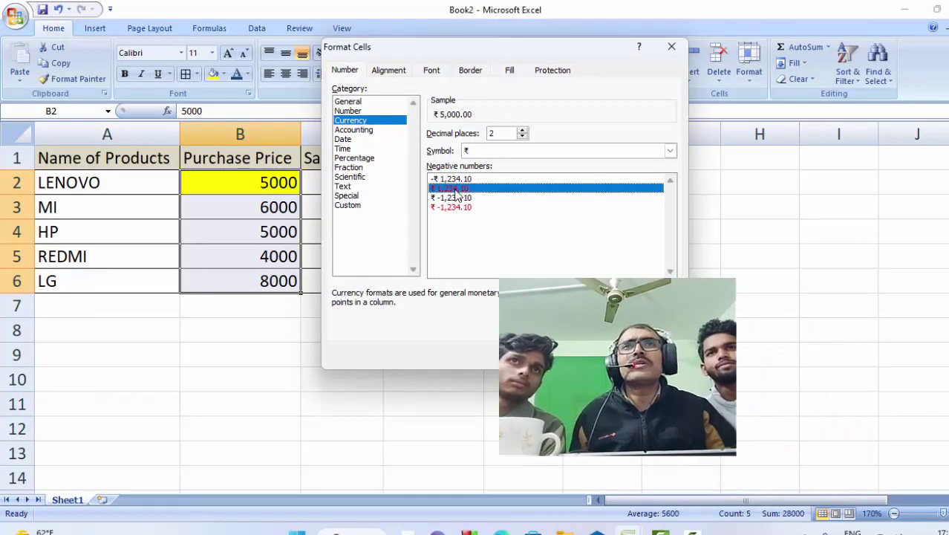
pyautogui.click(588, 349)
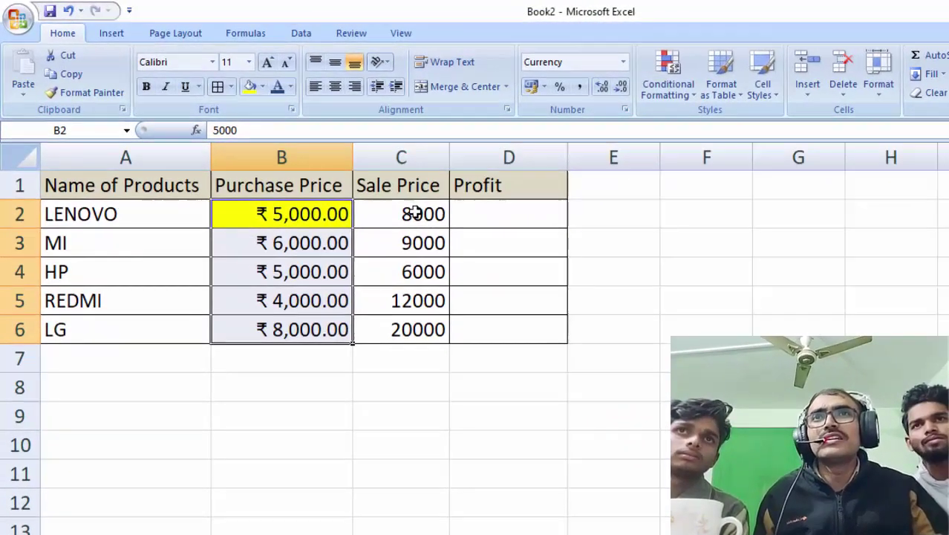
# Copy B2:B6's currency formatting onto sale prices C2:C6 with Format Painter.
pyautogui.moveTo(402, 209); pyautogui.dragTo(405, 293)
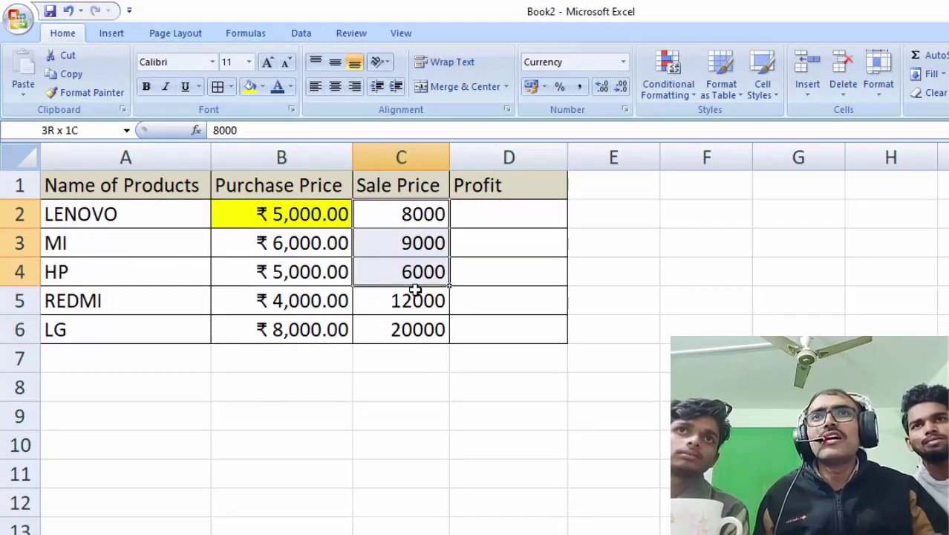
pyautogui.moveTo(293, 215); pyautogui.dragTo(290, 329)
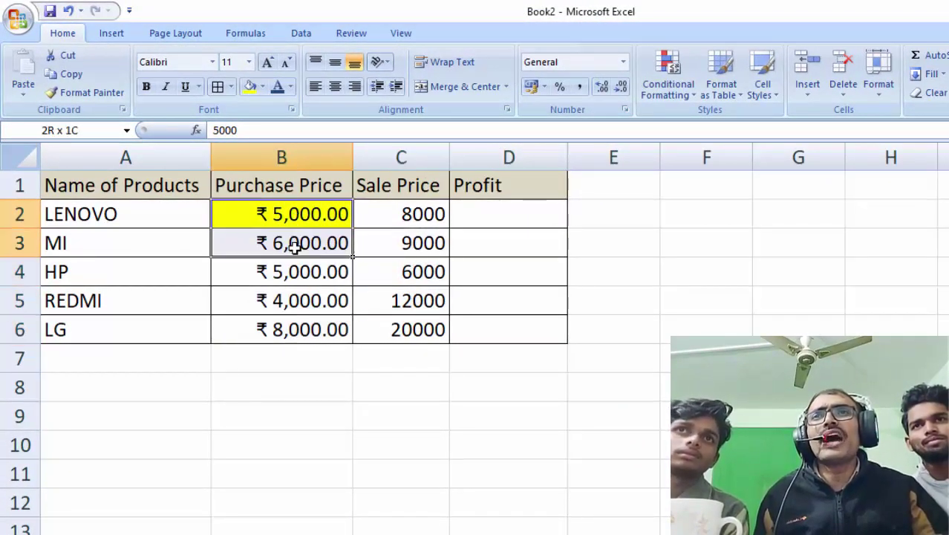
pyautogui.click(88, 92)
pyautogui.moveTo(379, 216); pyautogui.dragTo(383, 325)
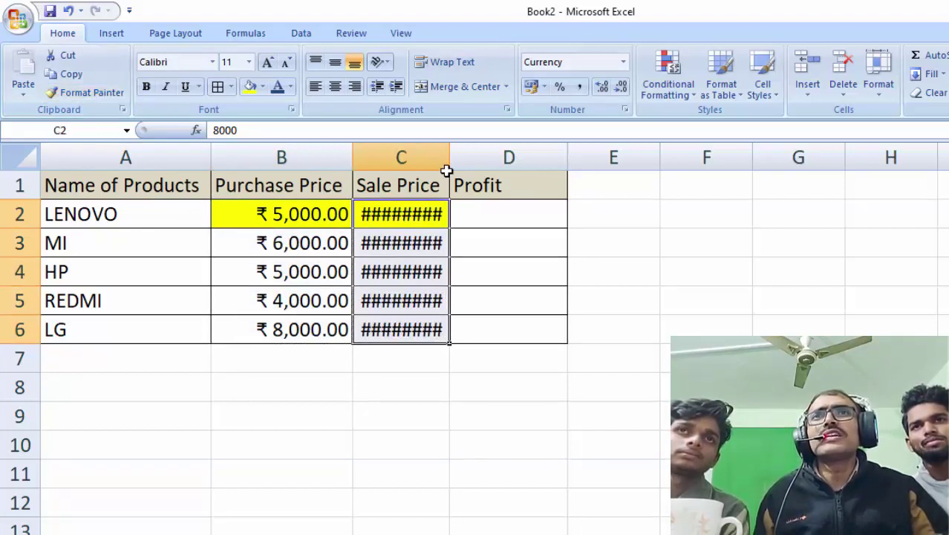
# Widen column C and remove the yellow fill from cell C2.
pyautogui.moveTo(450, 164); pyautogui.dragTo(492, 245)
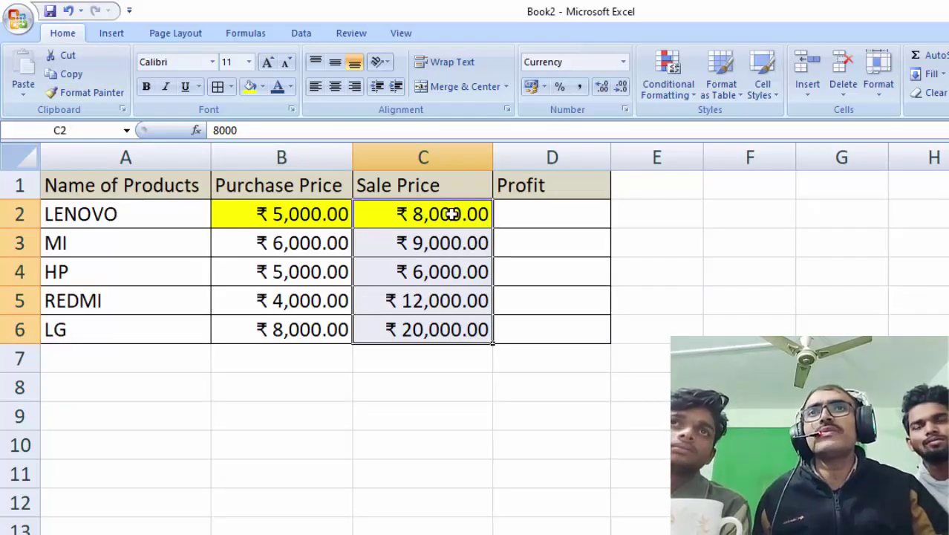
pyautogui.click(451, 214)
pyautogui.click(263, 87)
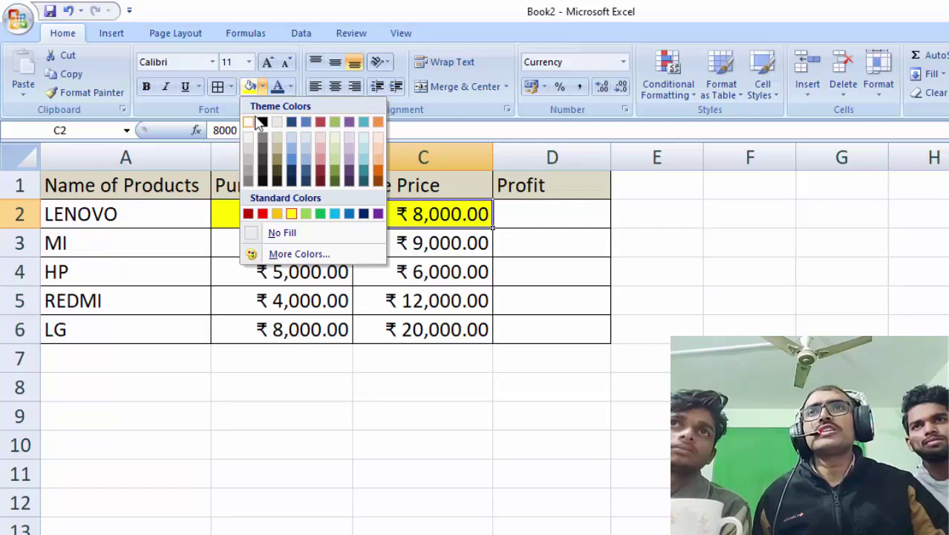
pyautogui.click(251, 125)
# Enter =(C2-B2)/C2 in D2 to calculate LENOVO's profit as 37.50%.
pyautogui.click(650, 331)
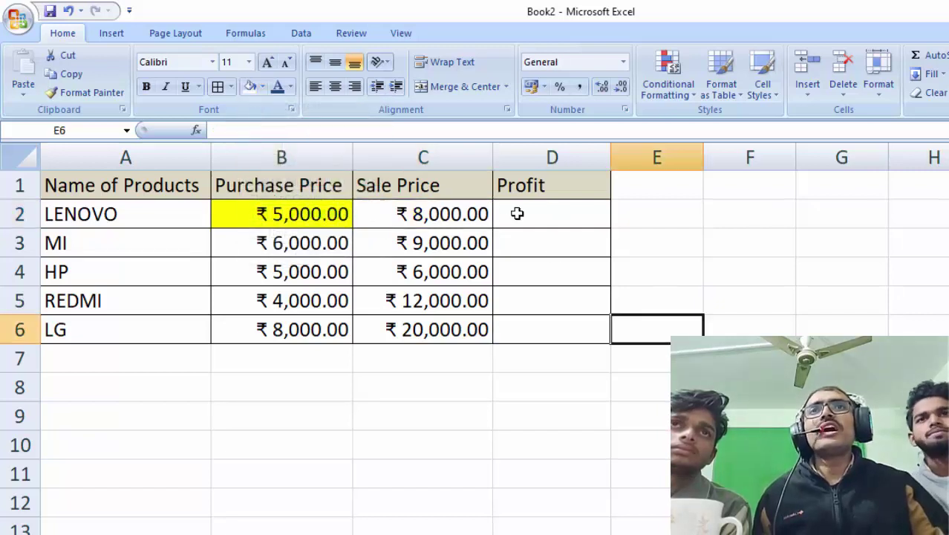
pyautogui.click(518, 213)
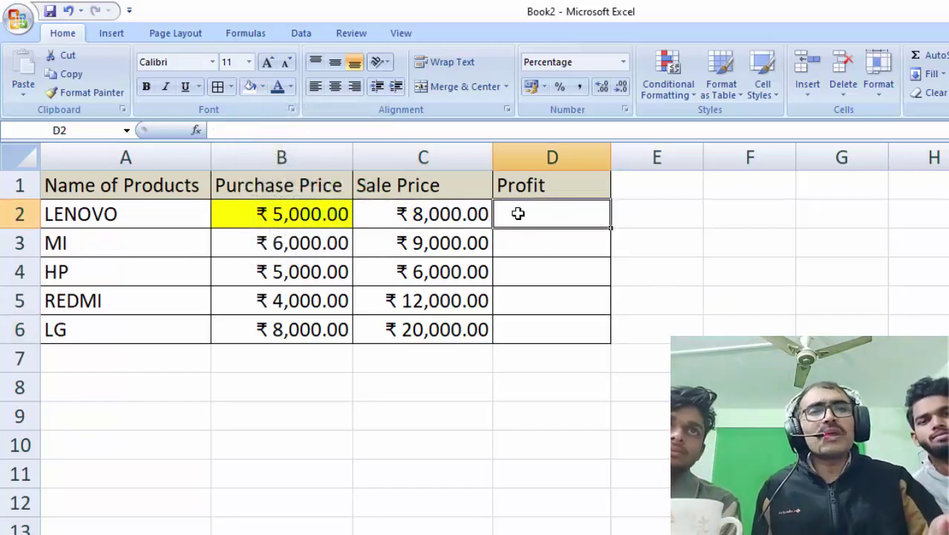
pyautogui.write('=')
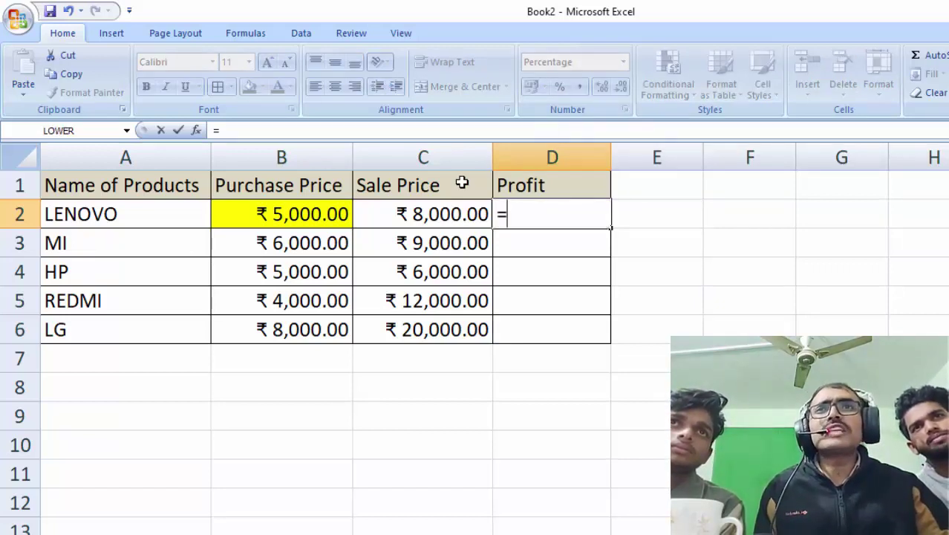
pyautogui.click(451, 213)
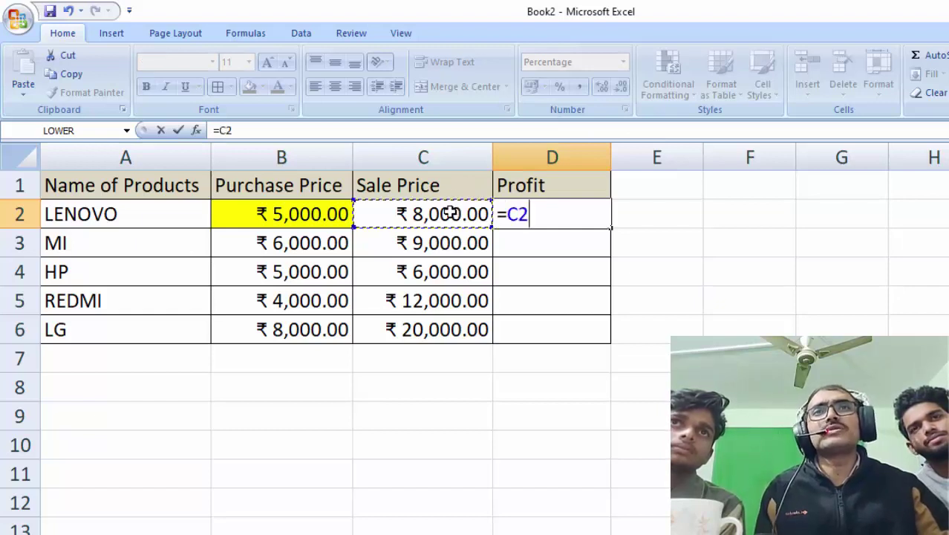
pyautogui.press('BackSpace')
pyautogui.press('BackSpace')
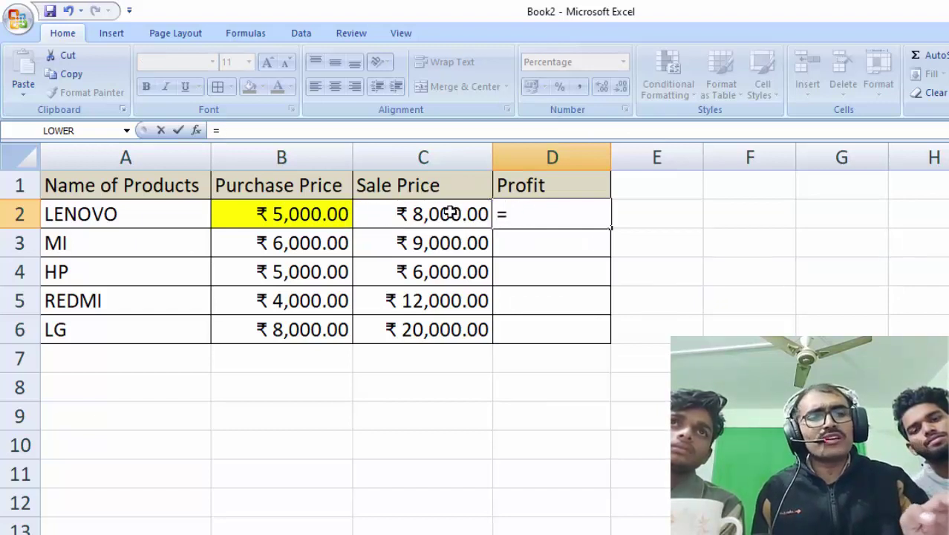
pyautogui.write('(')
pyautogui.click(451, 213)
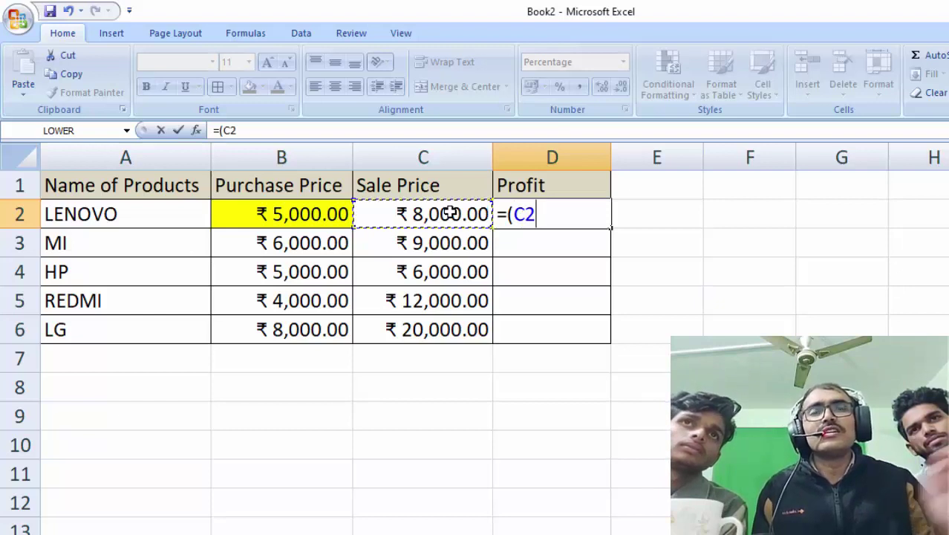
pyautogui.write('-')
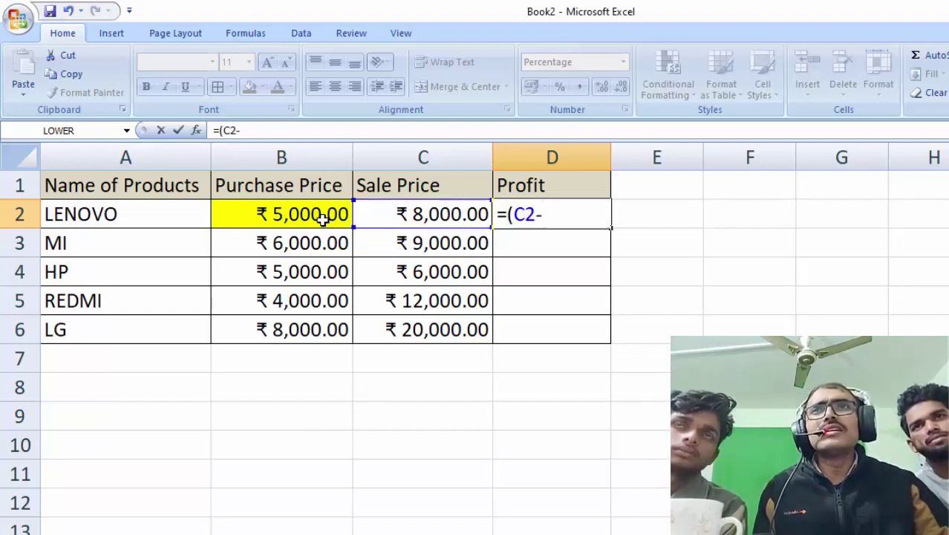
pyautogui.click(322, 217)
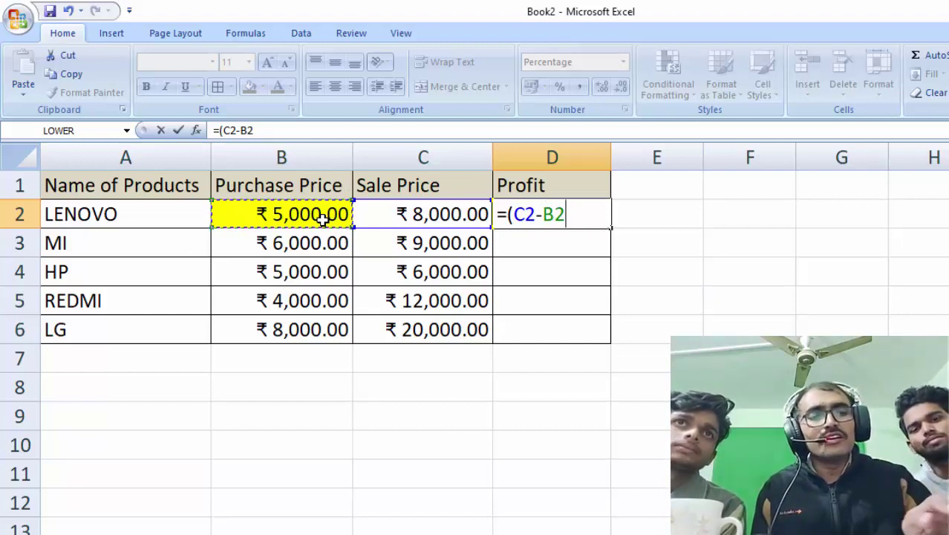
pyautogui.write(')/')
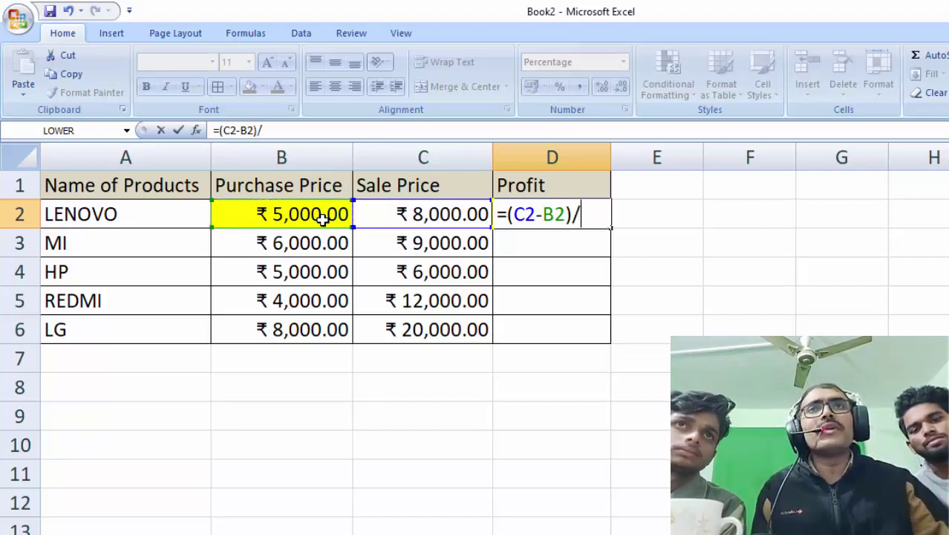
pyautogui.click(433, 214)
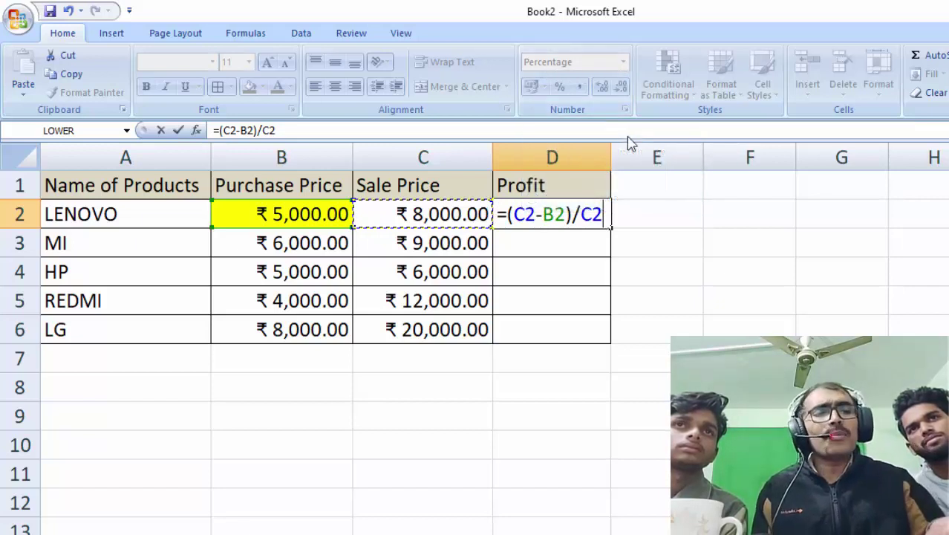
pyautogui.press('Return')
# Format profit cell D2 as Percentage.
pyautogui.click(565, 215)
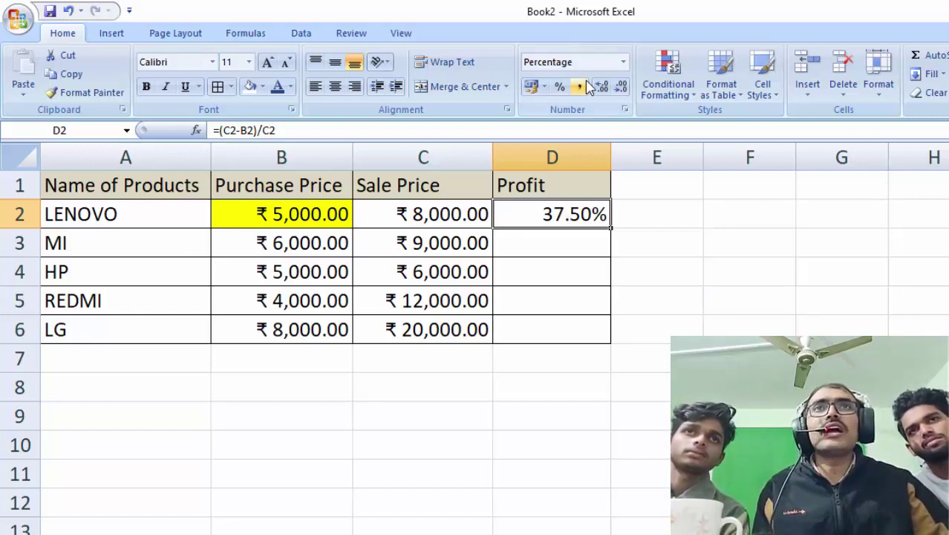
pyautogui.click(624, 62)
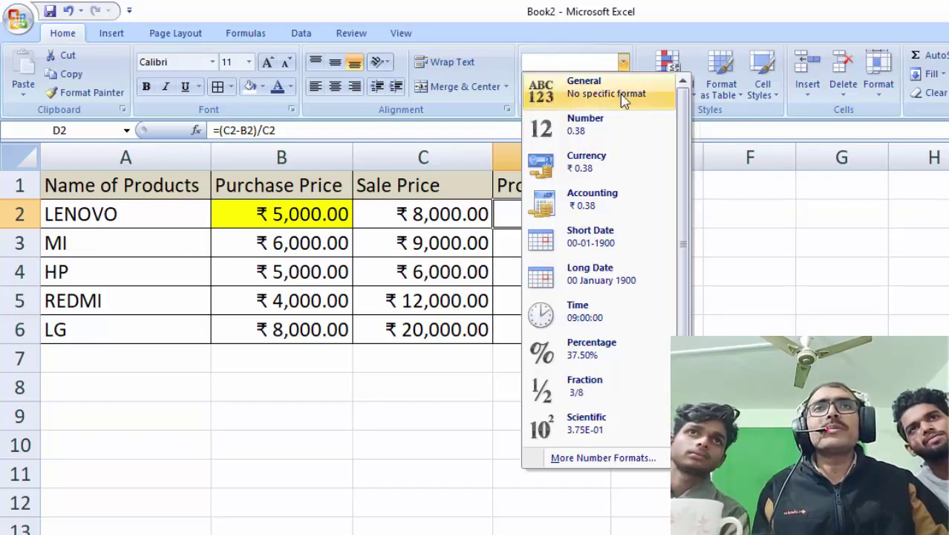
pyautogui.click(624, 100)
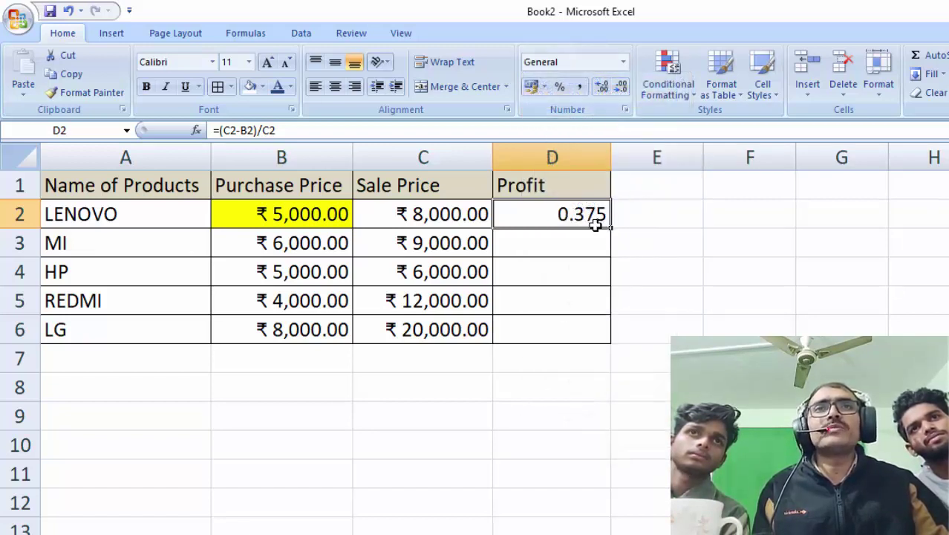
pyautogui.click(624, 62)
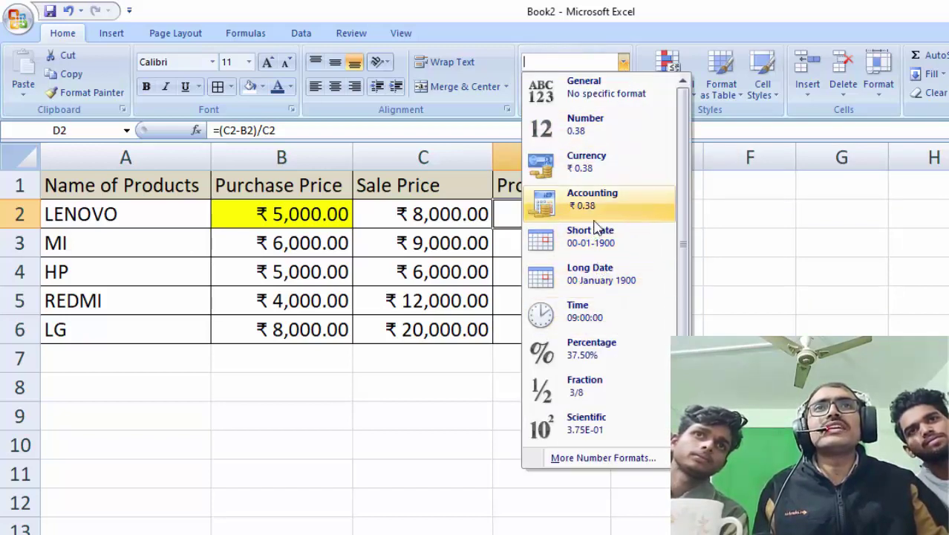
pyautogui.click(598, 344)
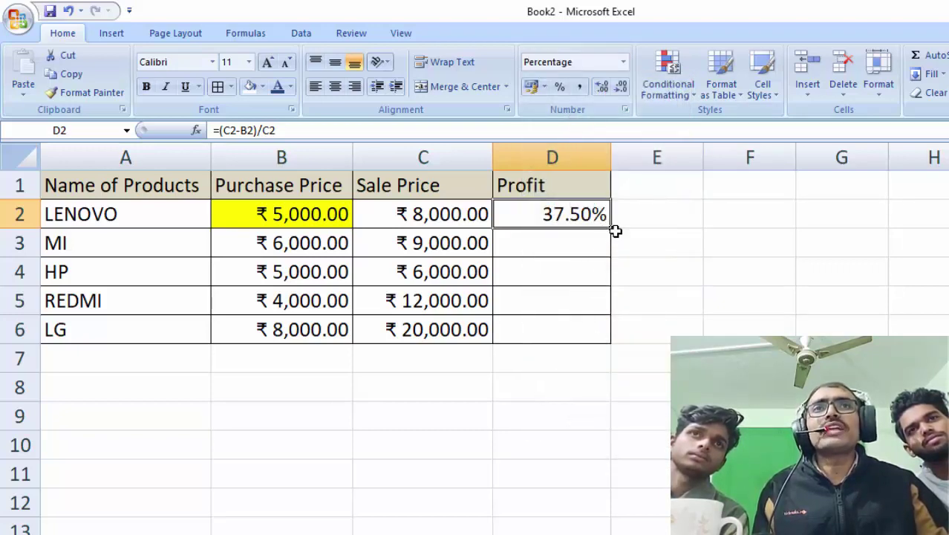
# Fill the profit formula down to D6 (33.33%, 16.67%, 66.67%, 60.00%) and check results.
pyautogui.moveTo(610, 230); pyautogui.dragTo(603, 338)
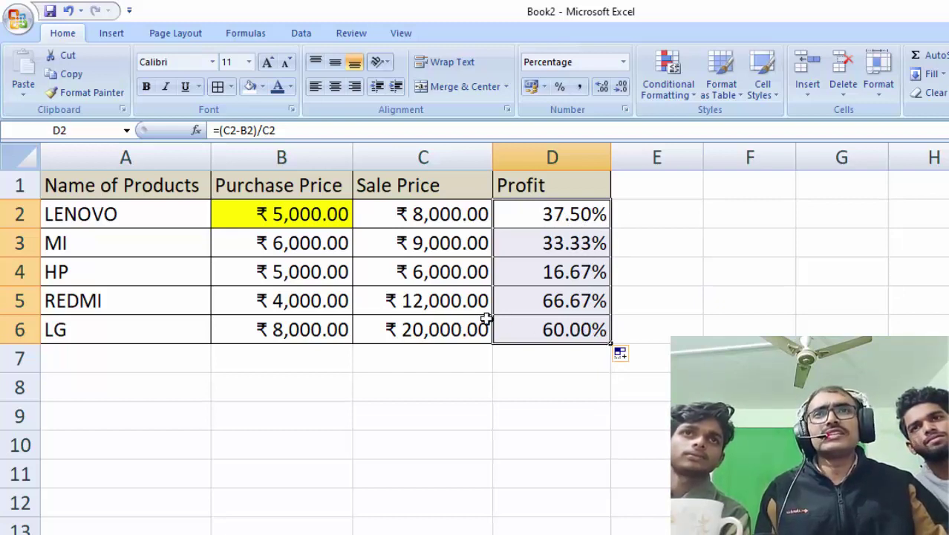
pyautogui.click(433, 327)
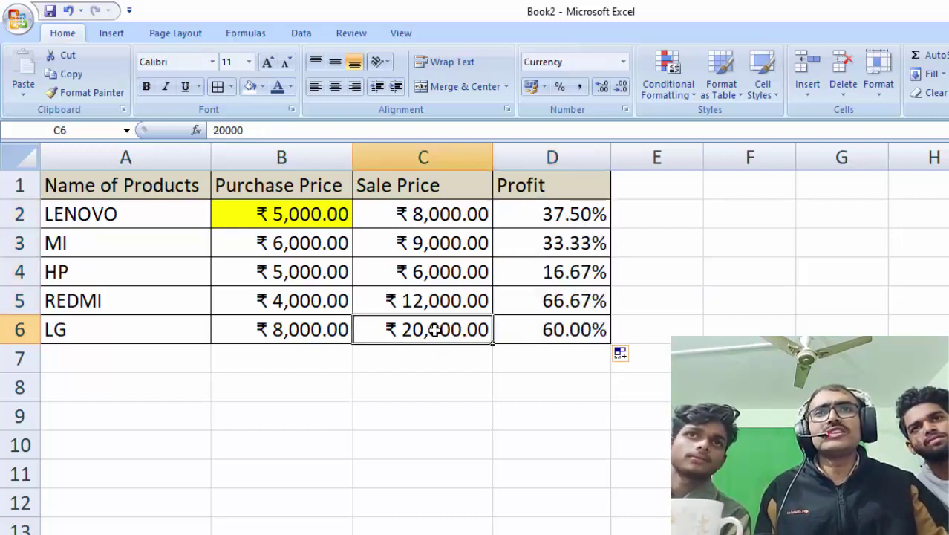
pyautogui.click(580, 333)
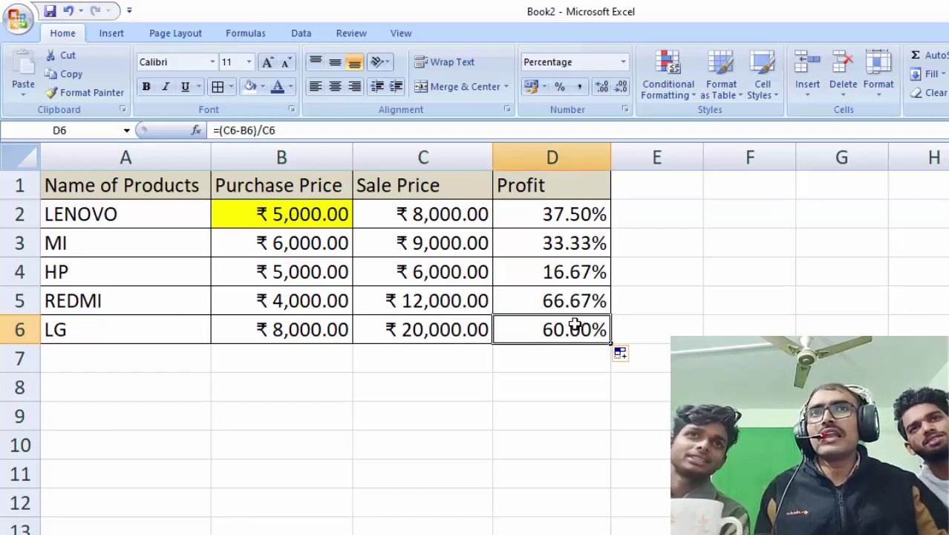
pyautogui.click(420, 384)
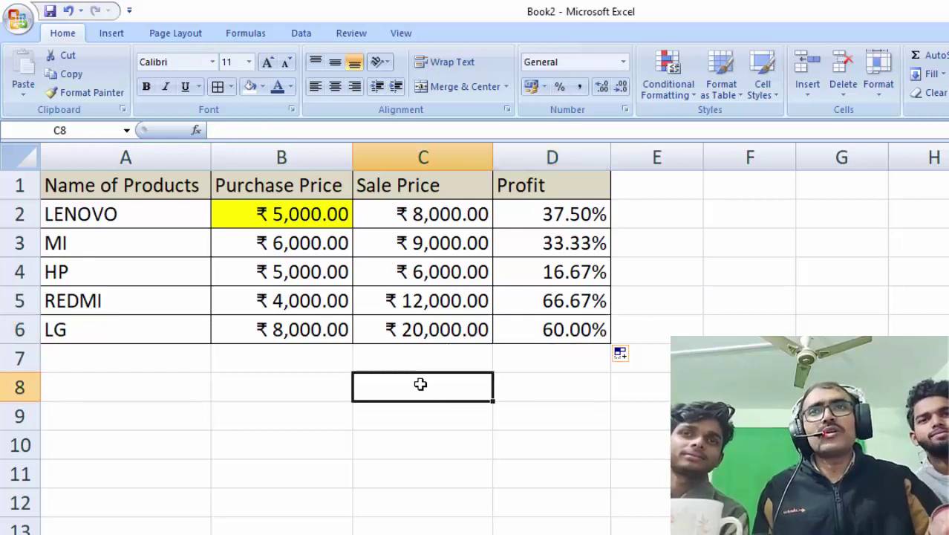
# Start =VLOOKUP(A2,$A$1:$D$6, in C8 with LENOVO as lookup value and absolute table range.
pyautogui.write('=')
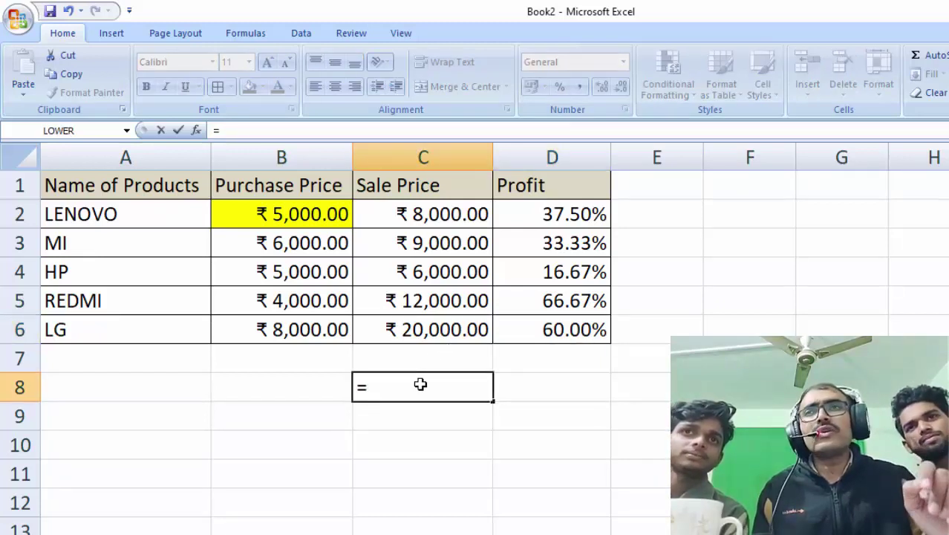
pyautogui.write('v')
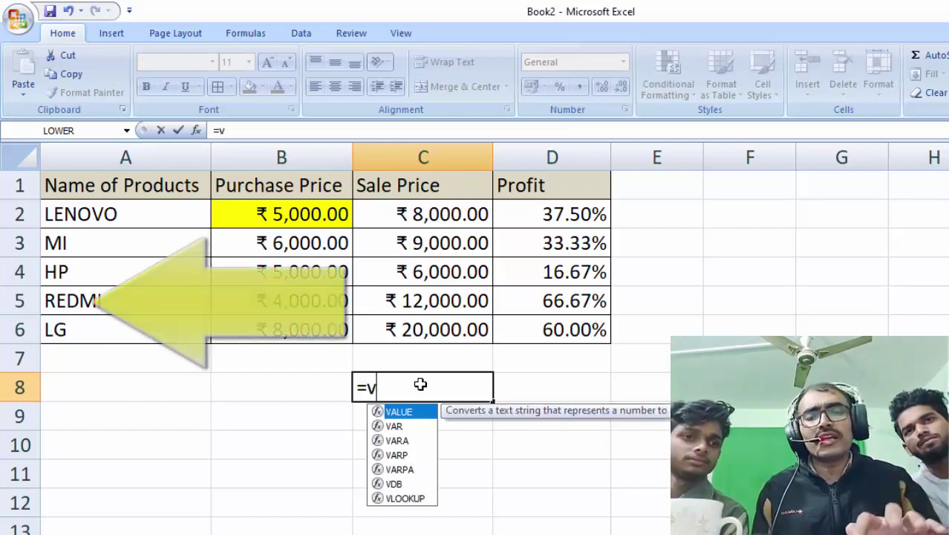
pyautogui.write('lo')
pyautogui.press('Tab')
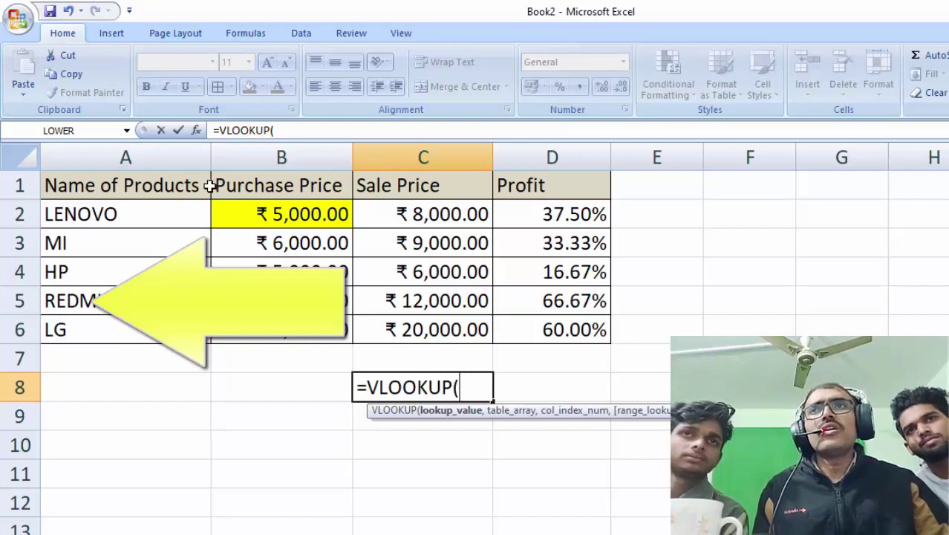
pyautogui.click(107, 220)
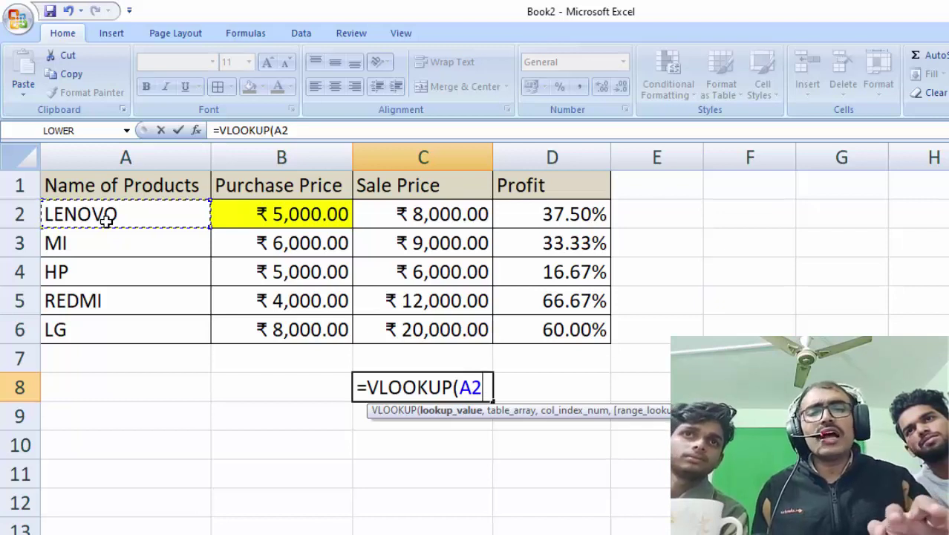
pyautogui.write(',')
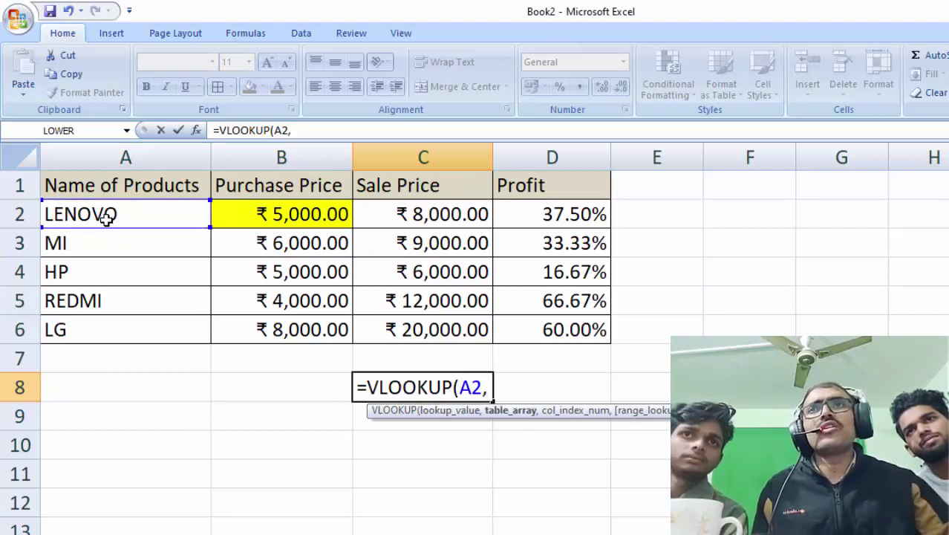
pyautogui.moveTo(116, 186)
pyautogui.mouseDown()
pyautogui.moveTo(437, 264)
pyautogui.moveTo(530, 301)
pyautogui.moveTo(540, 319)
pyautogui.mouseUp()
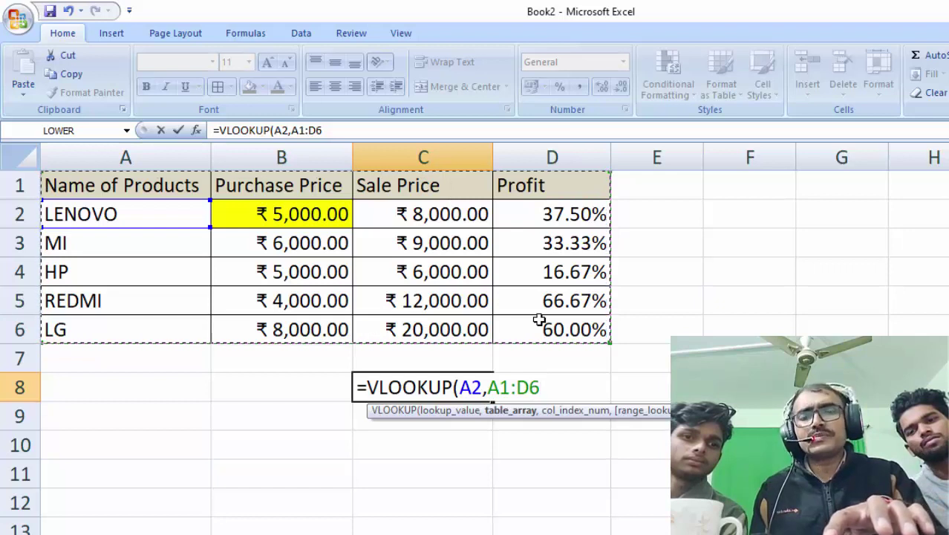
pyautogui.press('F4')
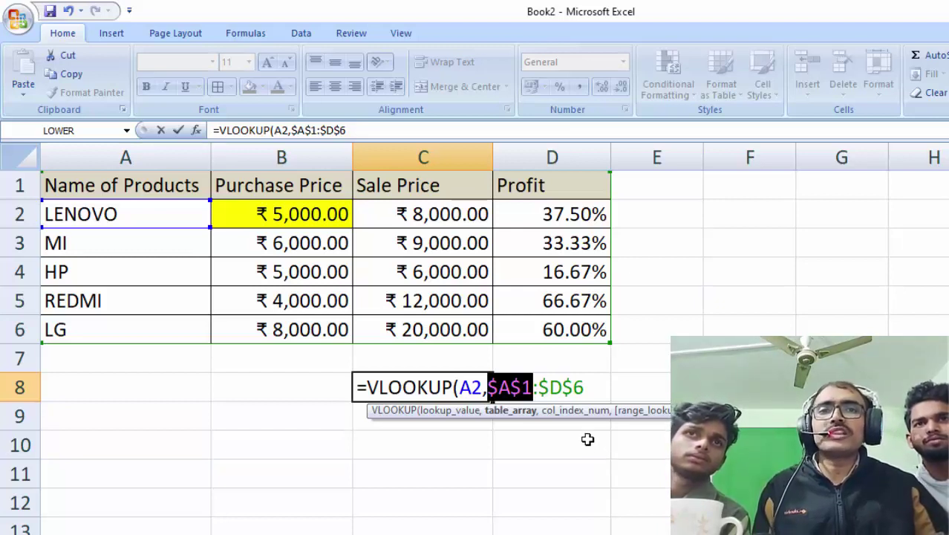
# Complete the formula as =VLOOKUP(A2,$A$1:$D$6,4,0) so C8 returns 0.375.
pyautogui.click(590, 386)
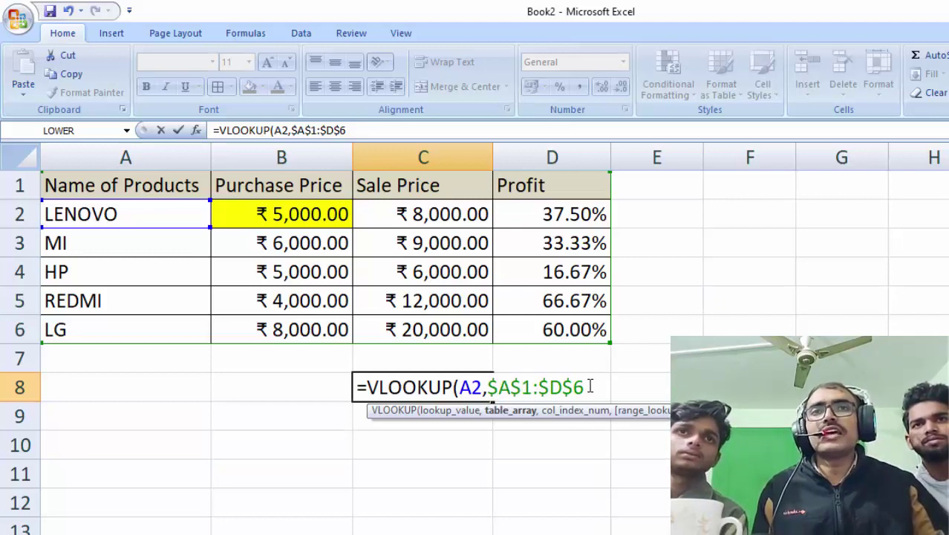
pyautogui.write(',')
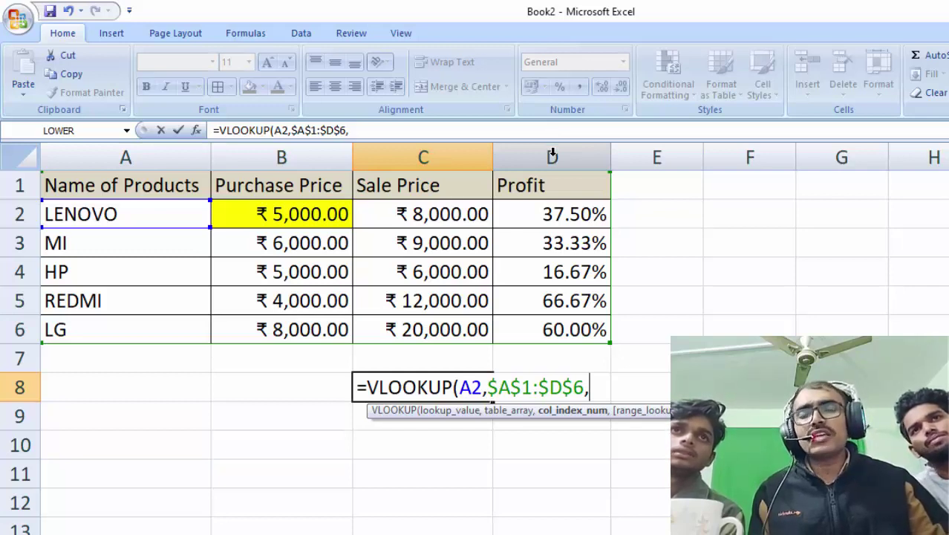
pyautogui.write('4')
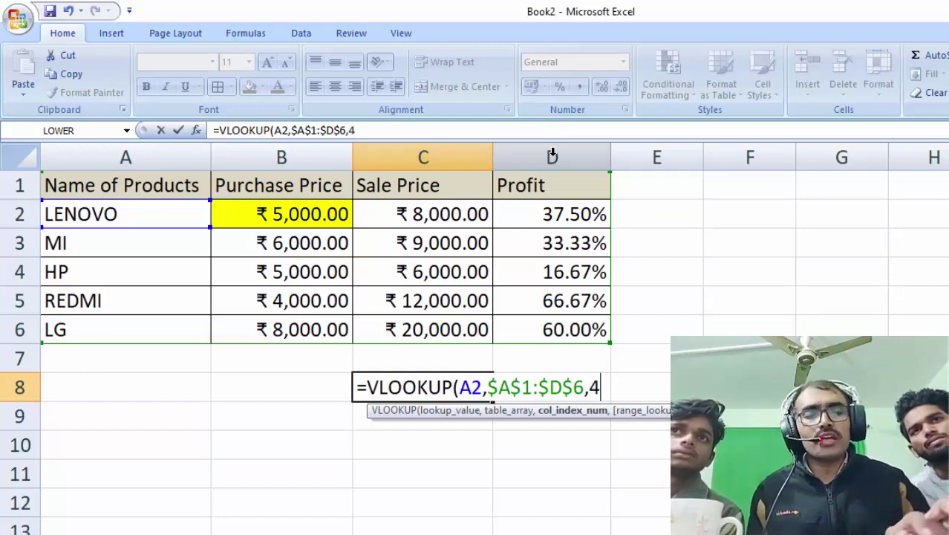
pyautogui.write(',0')
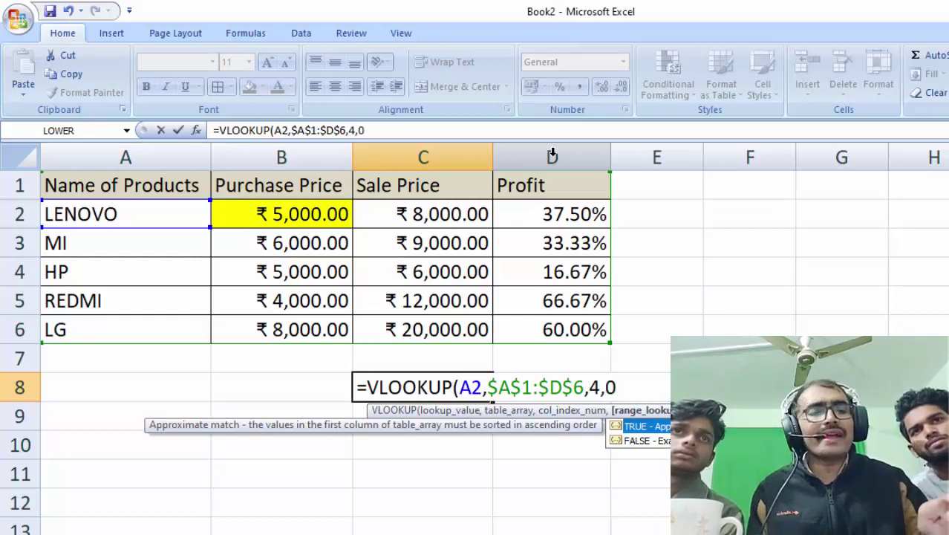
pyautogui.write(')')
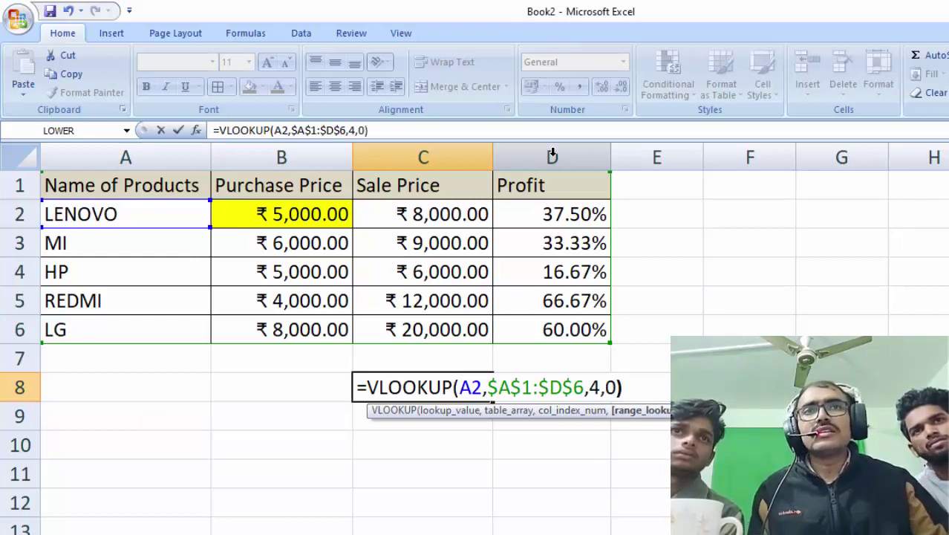
pyautogui.press('Return')
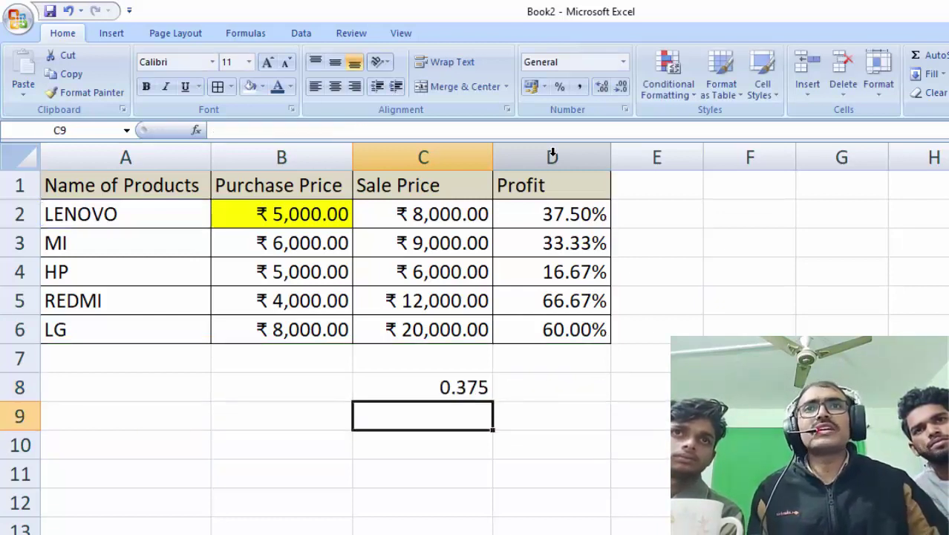
# Format lookup cell C8 as Percentage so it reads 37.50%.
pyautogui.click(434, 387)
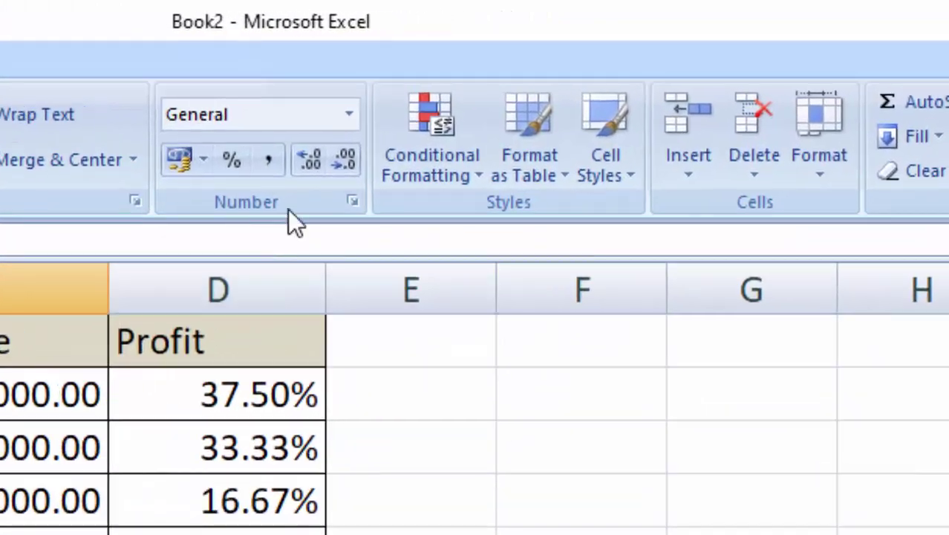
pyautogui.click(347, 115)
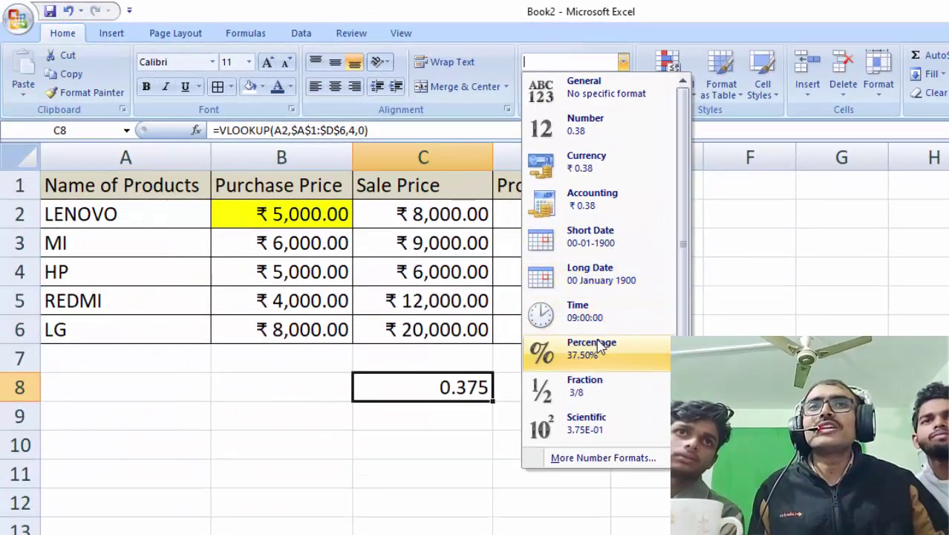
pyautogui.click(476, 476)
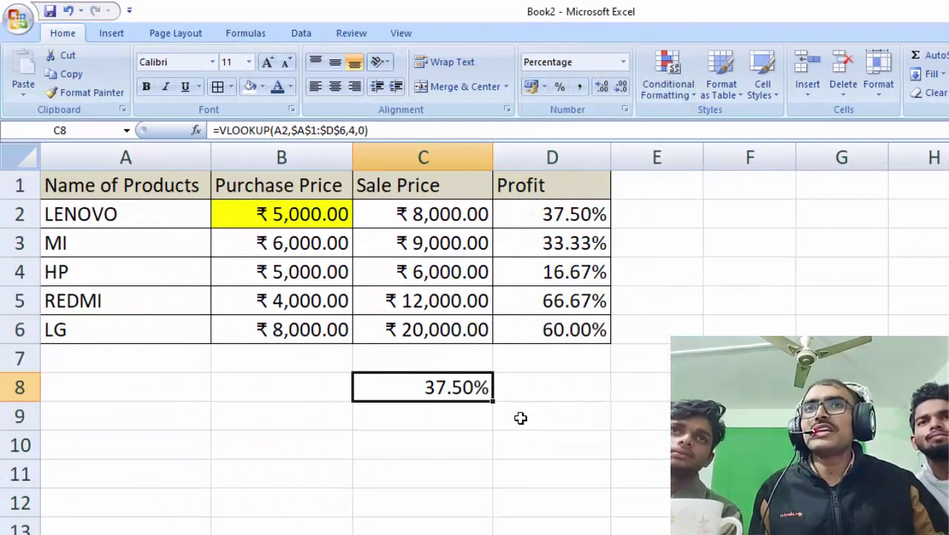
pyautogui.doubleClick(463, 386)
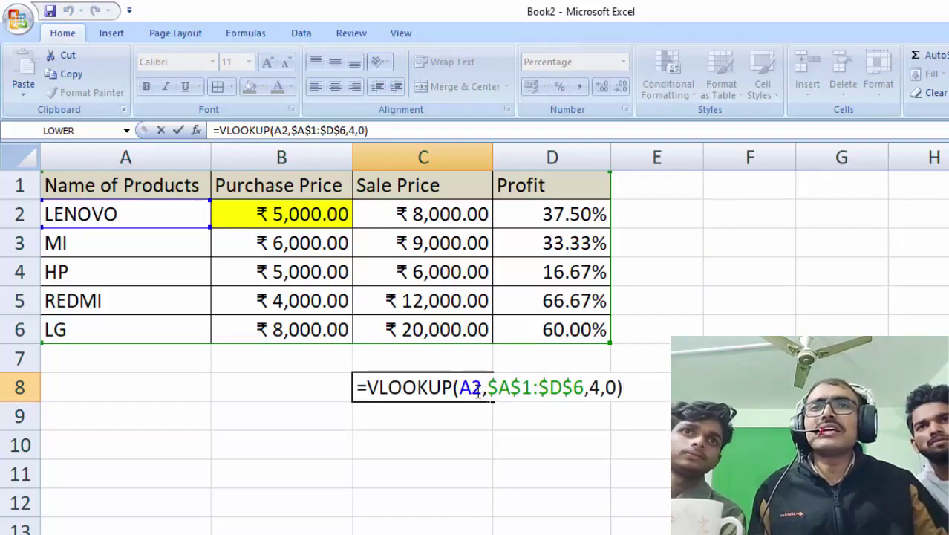
# Change C8's lookup value from A2 to A6 so it returns LG's 60.00%.
pyautogui.click(476, 390)
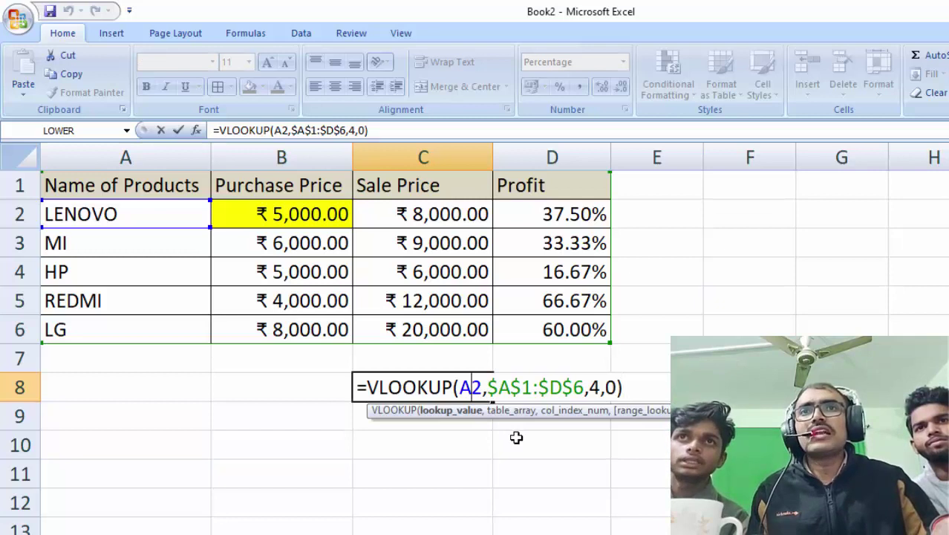
pyautogui.press('BackSpace')
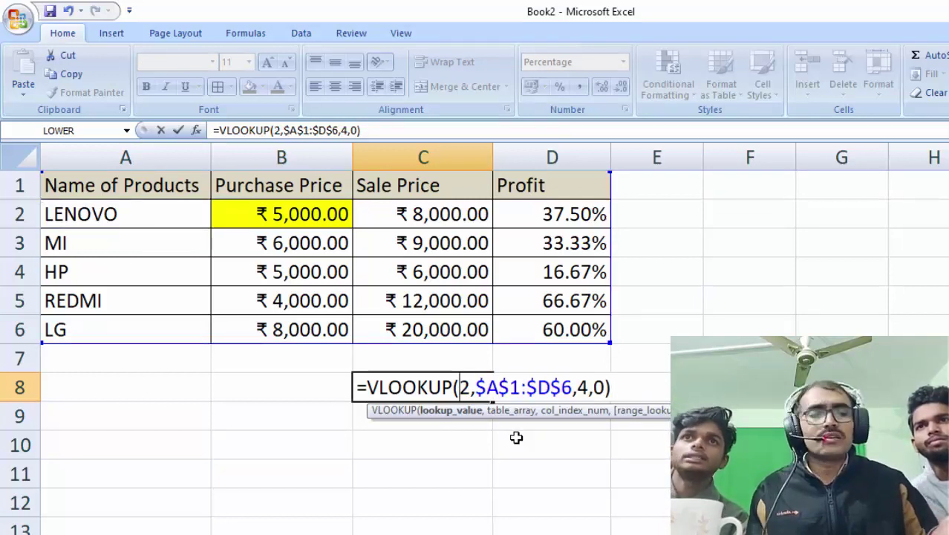
pyautogui.press('Delete')
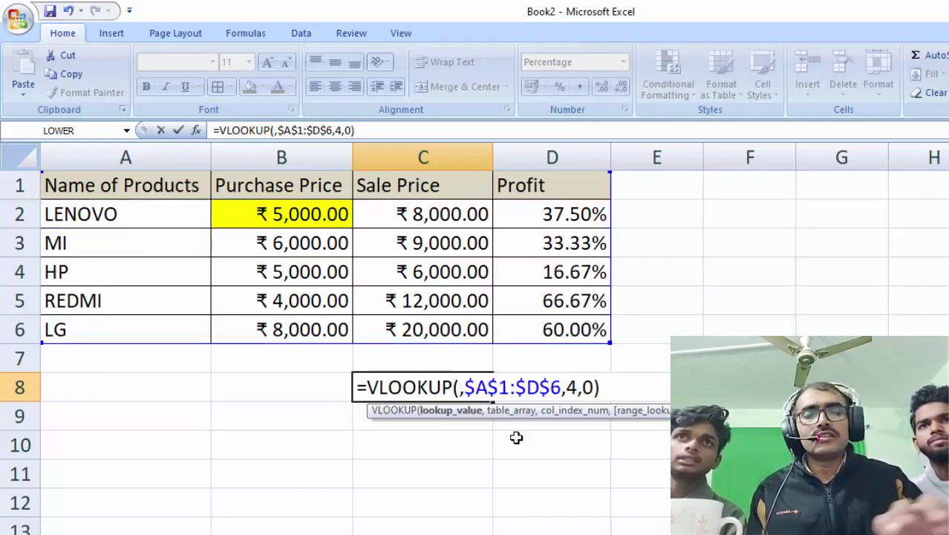
pyautogui.write('A6')
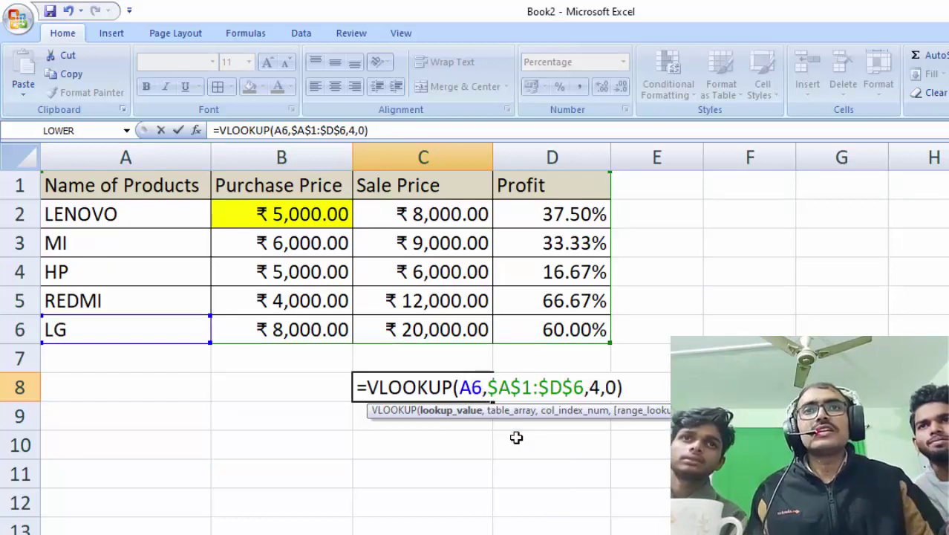
pyautogui.press('Return')
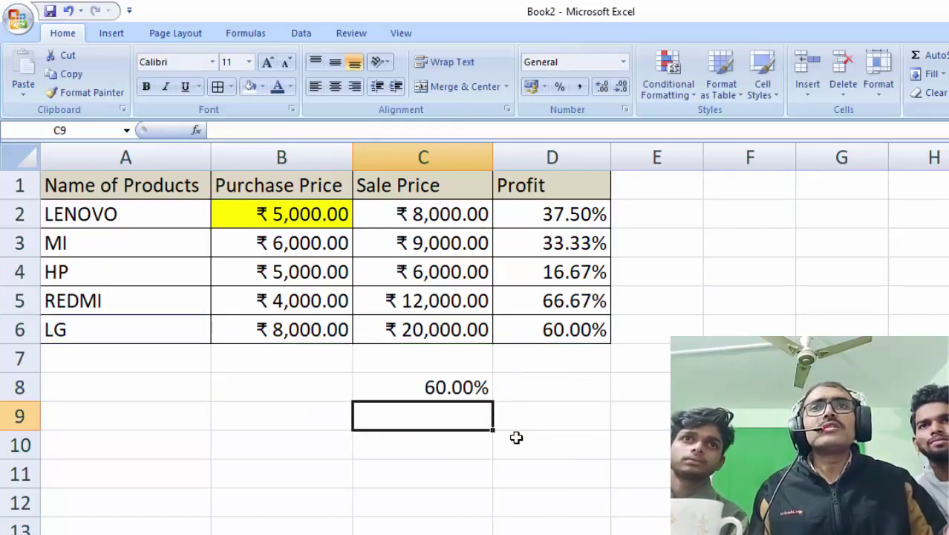
# Give LG's 60.00% profit cell D6 a light orange fill, then select lookup cell C8.
pyautogui.click(559, 321)
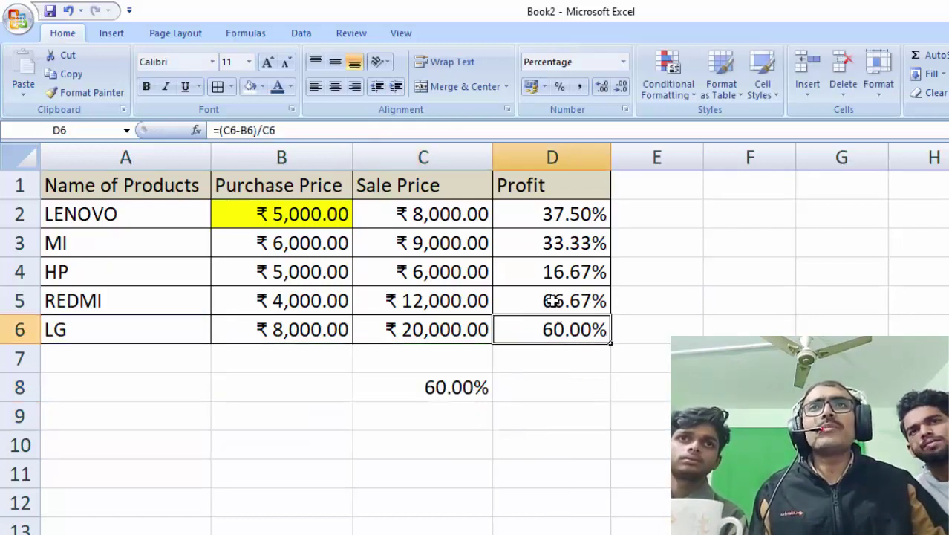
pyautogui.click(264, 87)
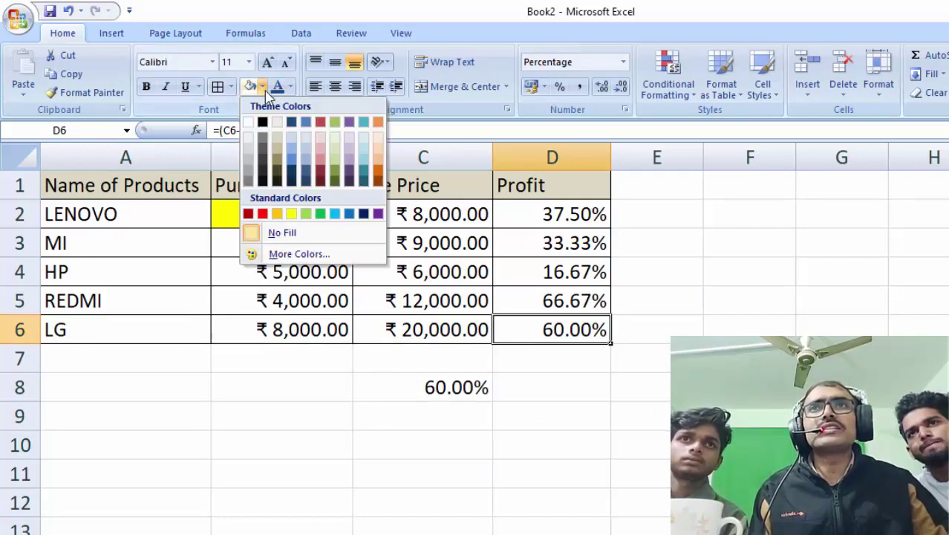
pyautogui.click(379, 153)
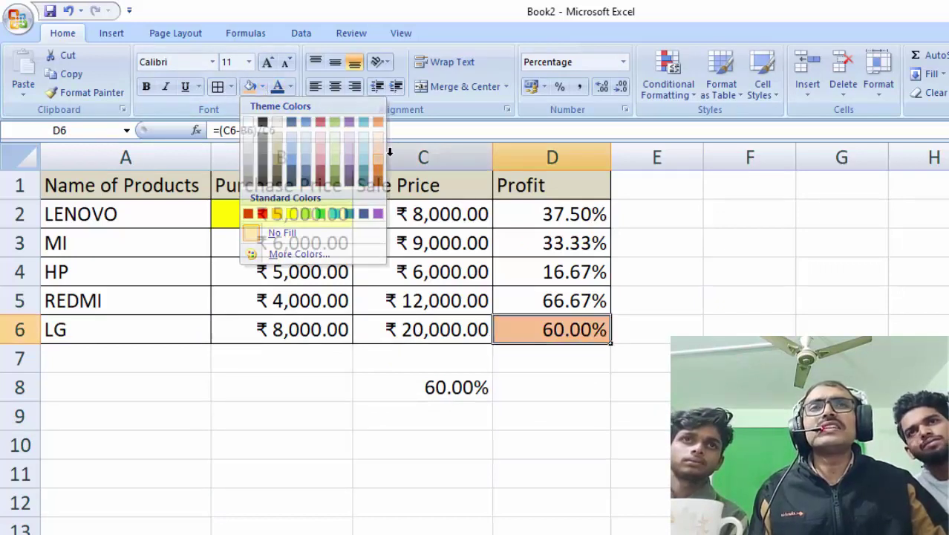
pyautogui.click(540, 409)
pyautogui.click(462, 391)
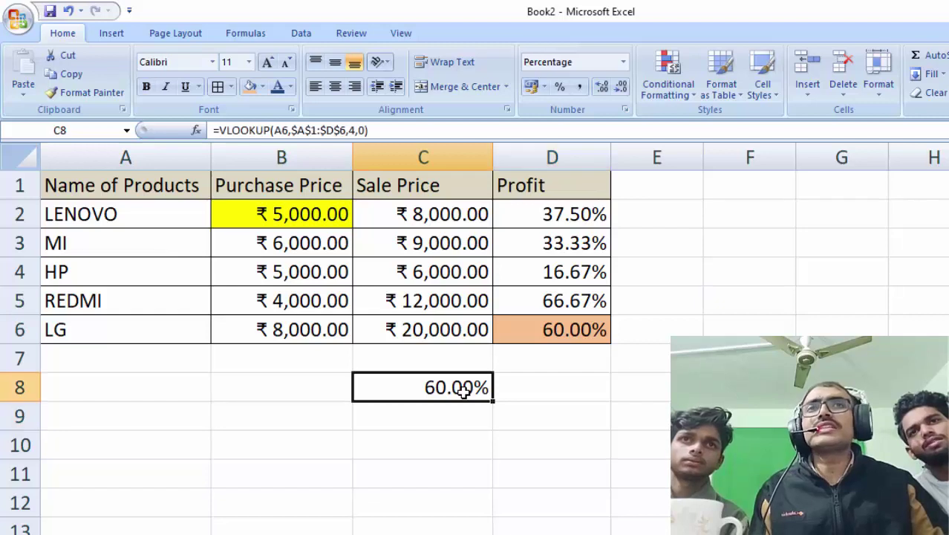